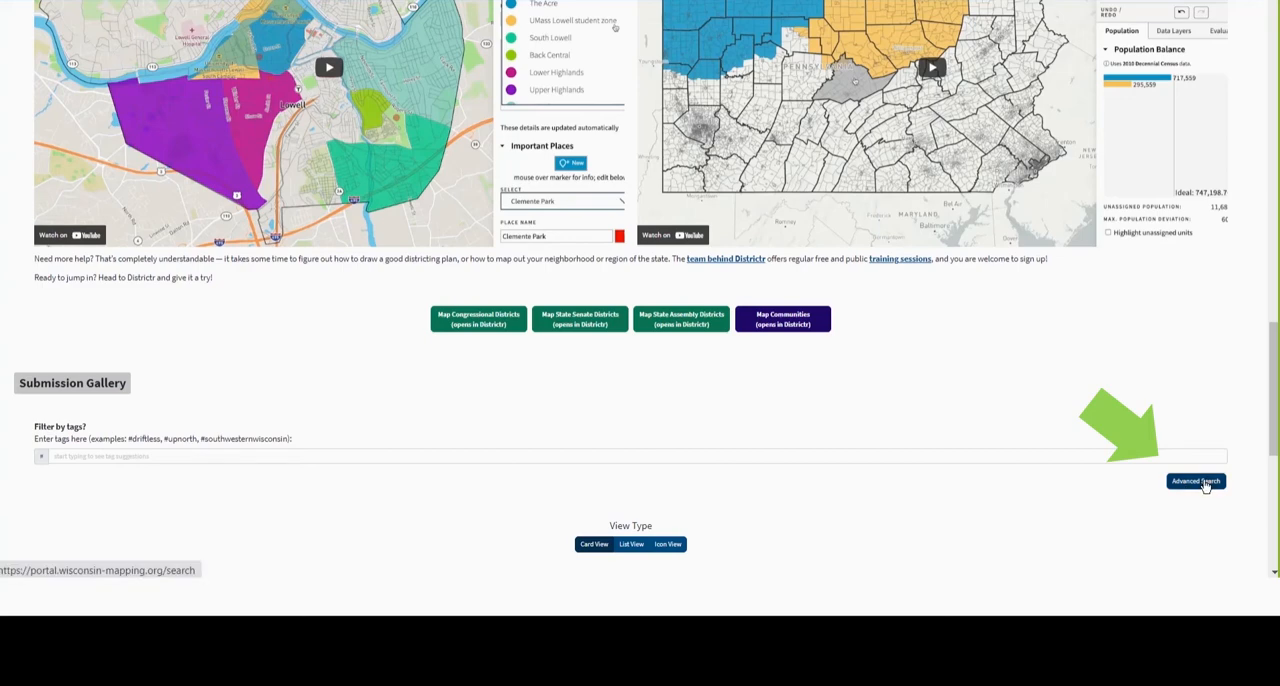
- Open the advanced submission search and find submissions by the author's last name
left_click(1206, 485)
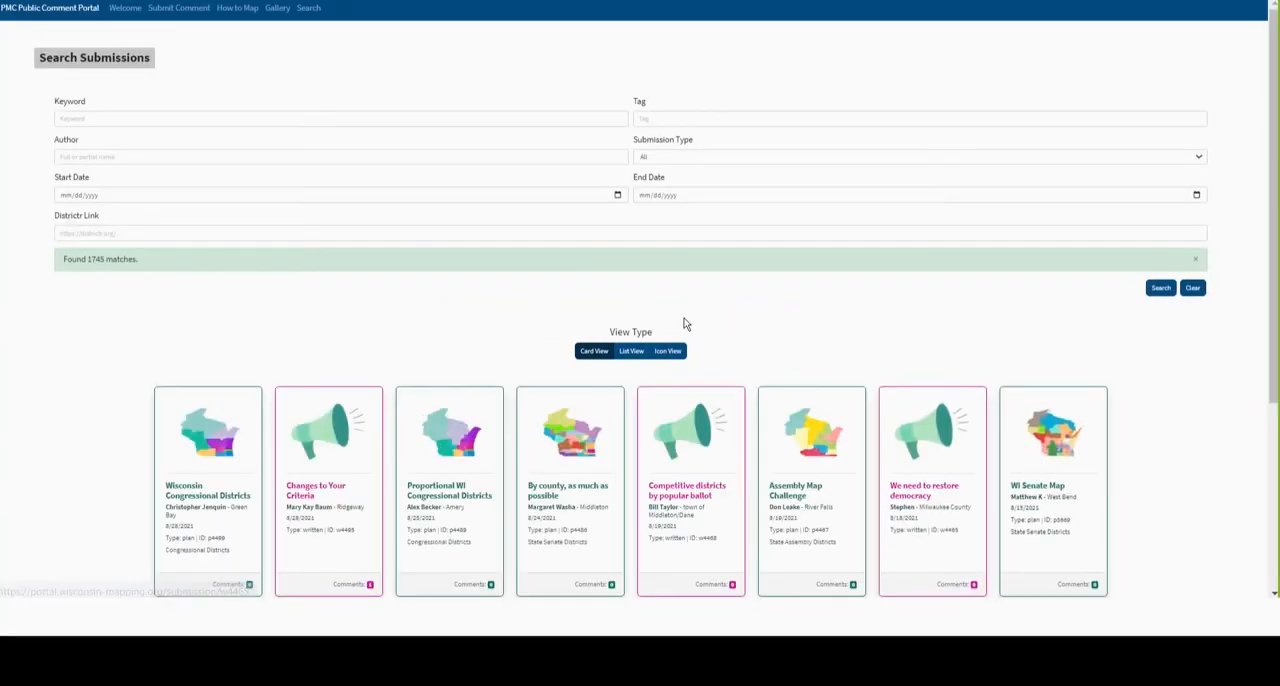
left_click(95, 157)
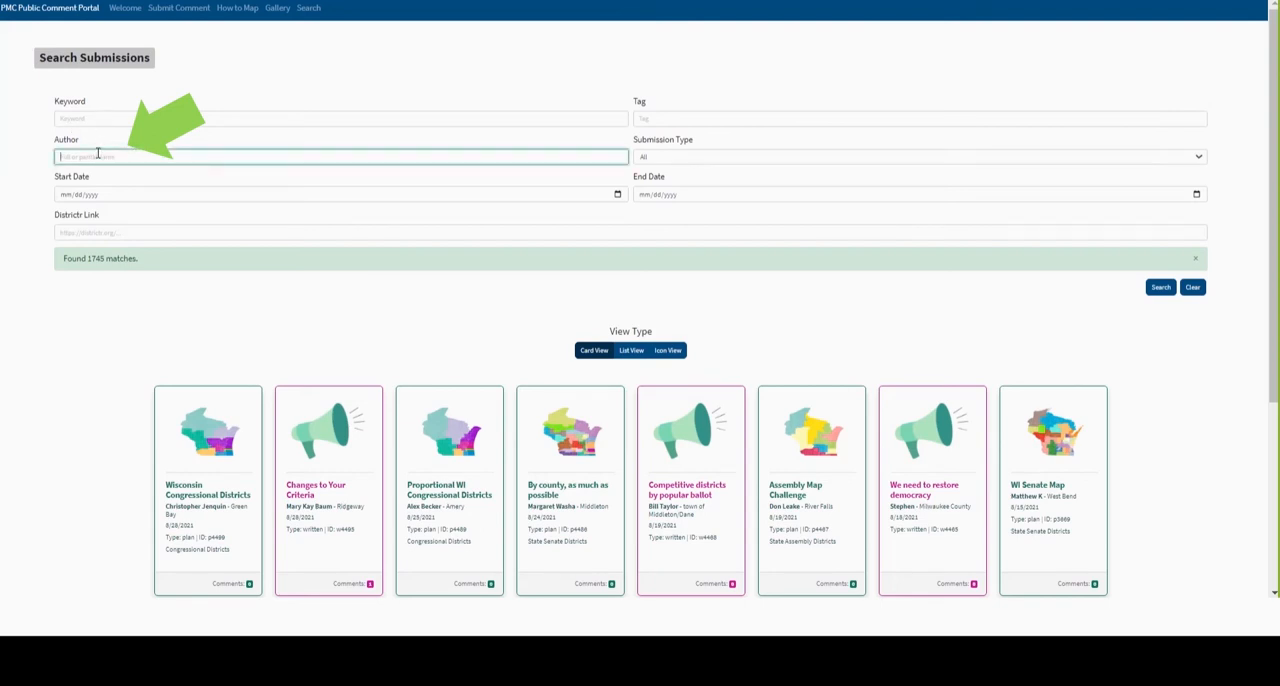
type("feldman")
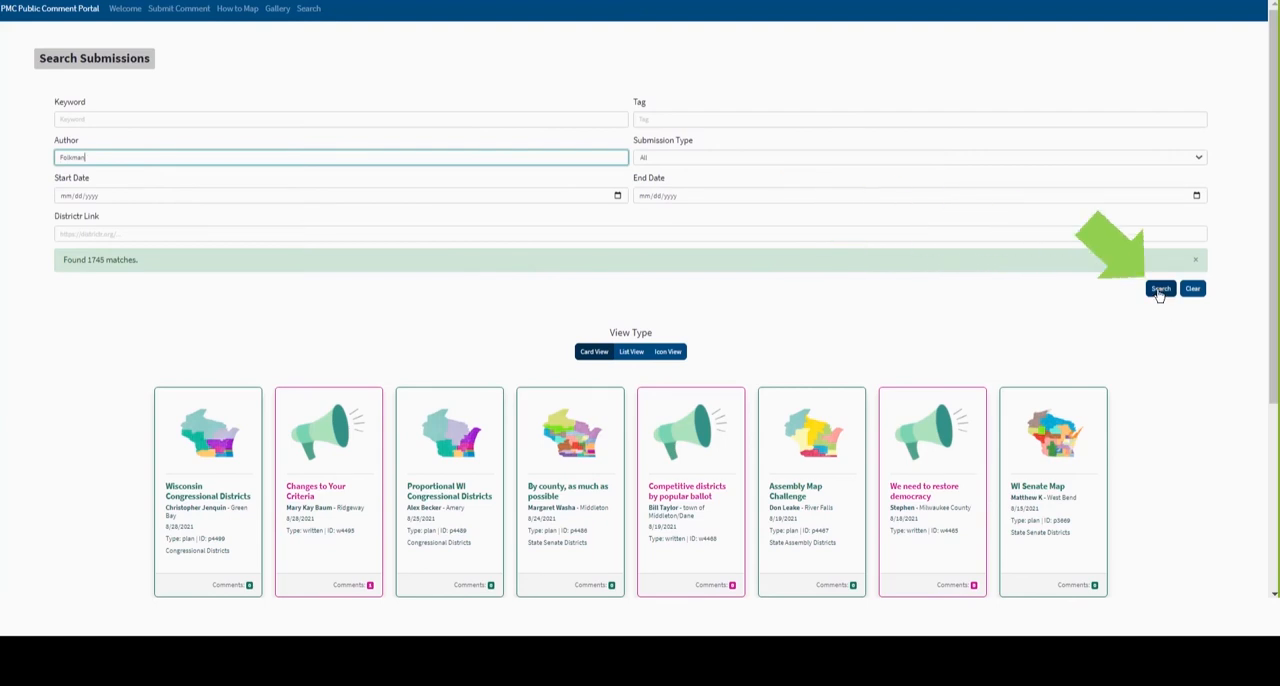
left_click(1160, 289)
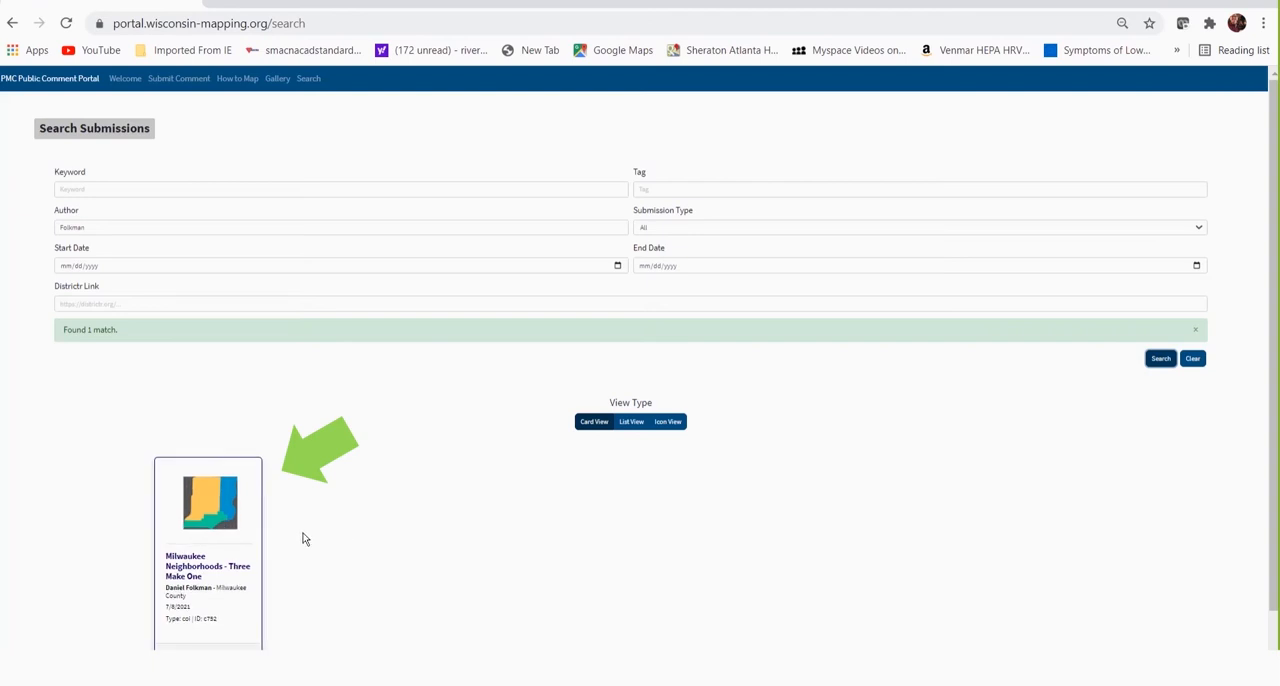
- Open the Milwaukee Neighborhoods - Three Make One submission in Districtr and show the population evaluation of its mapped communities
left_click(251, 531)
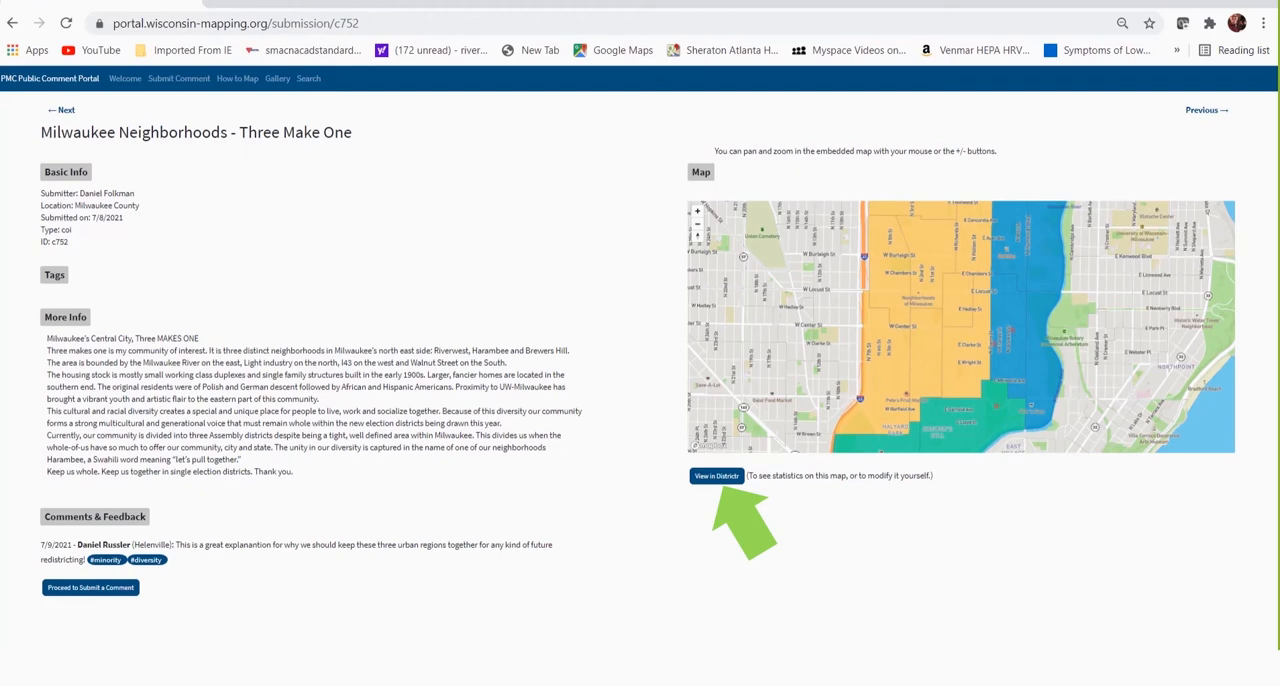
left_click(716, 476)
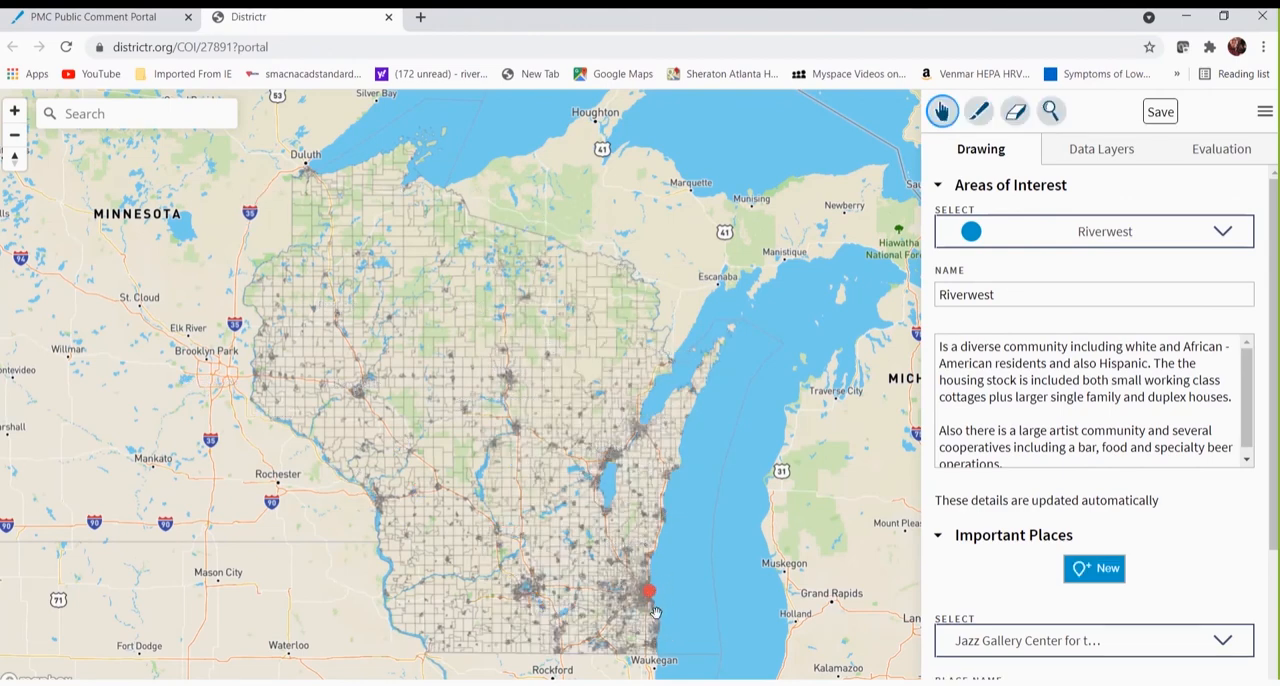
scroll(652, 612, "up", 5)
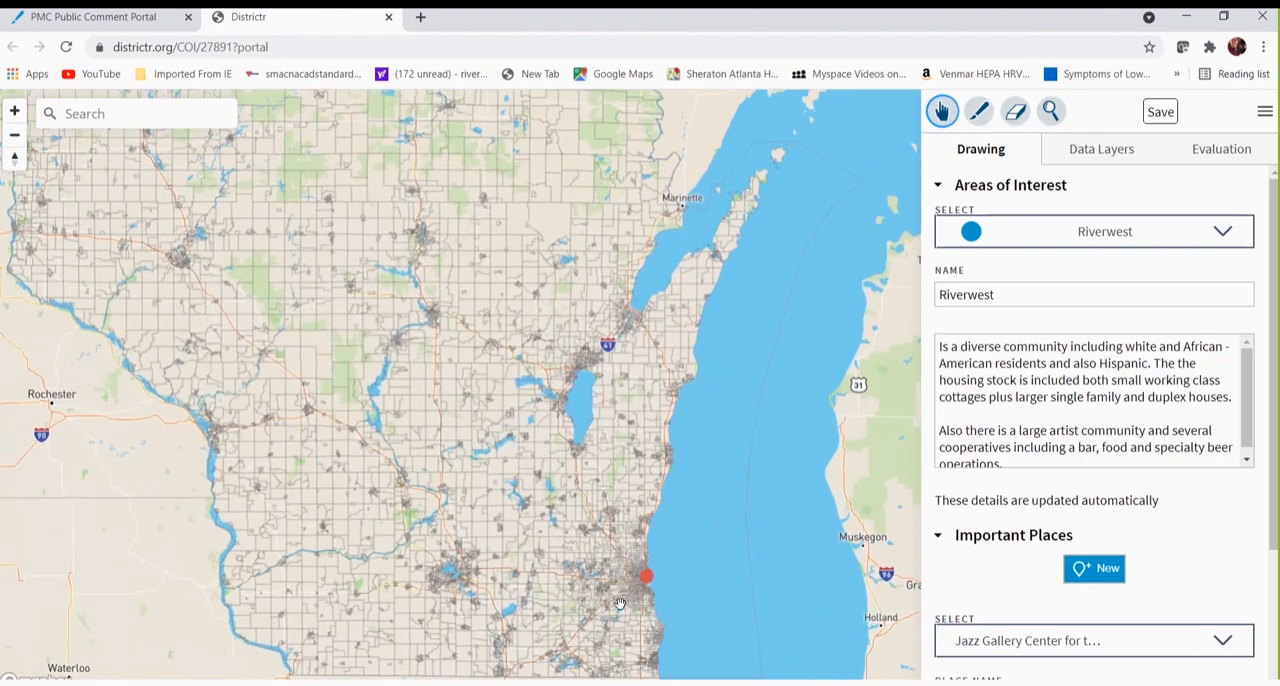
scroll(690, 510, "up", 3)
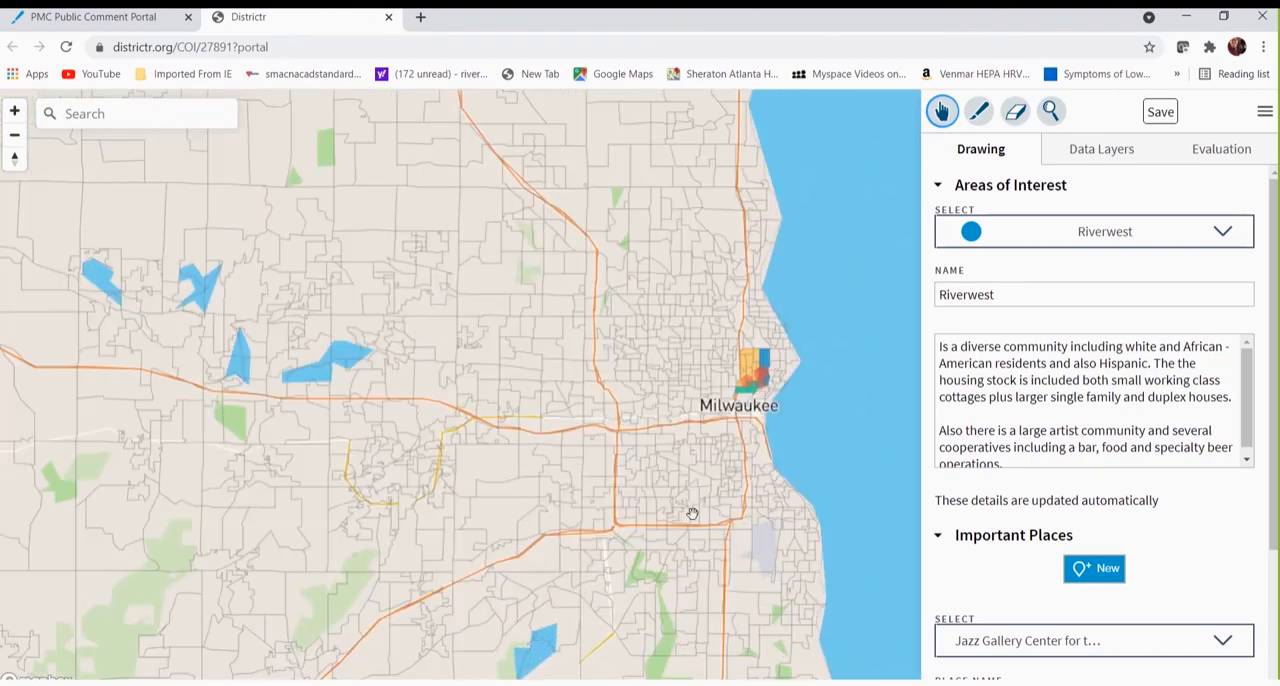
left_click_drag(720, 457, 549, 516)
scroll(553, 470, "up", 3)
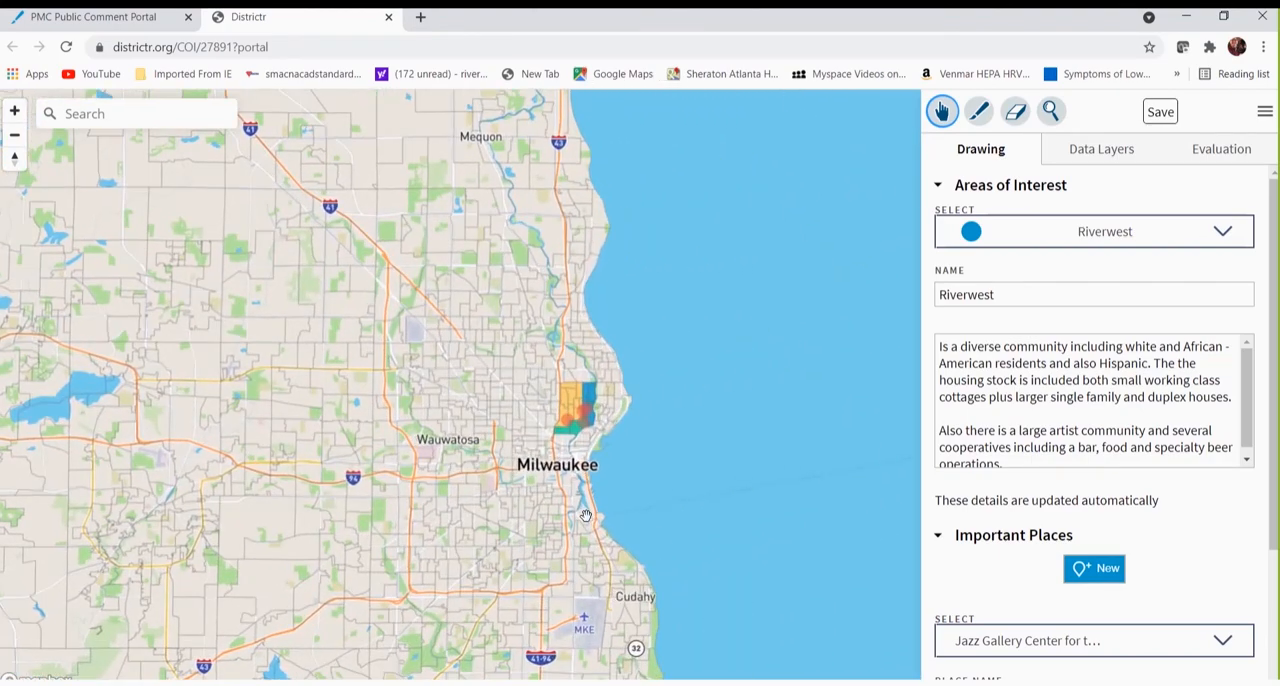
left_click_drag(511, 461, 436, 565)
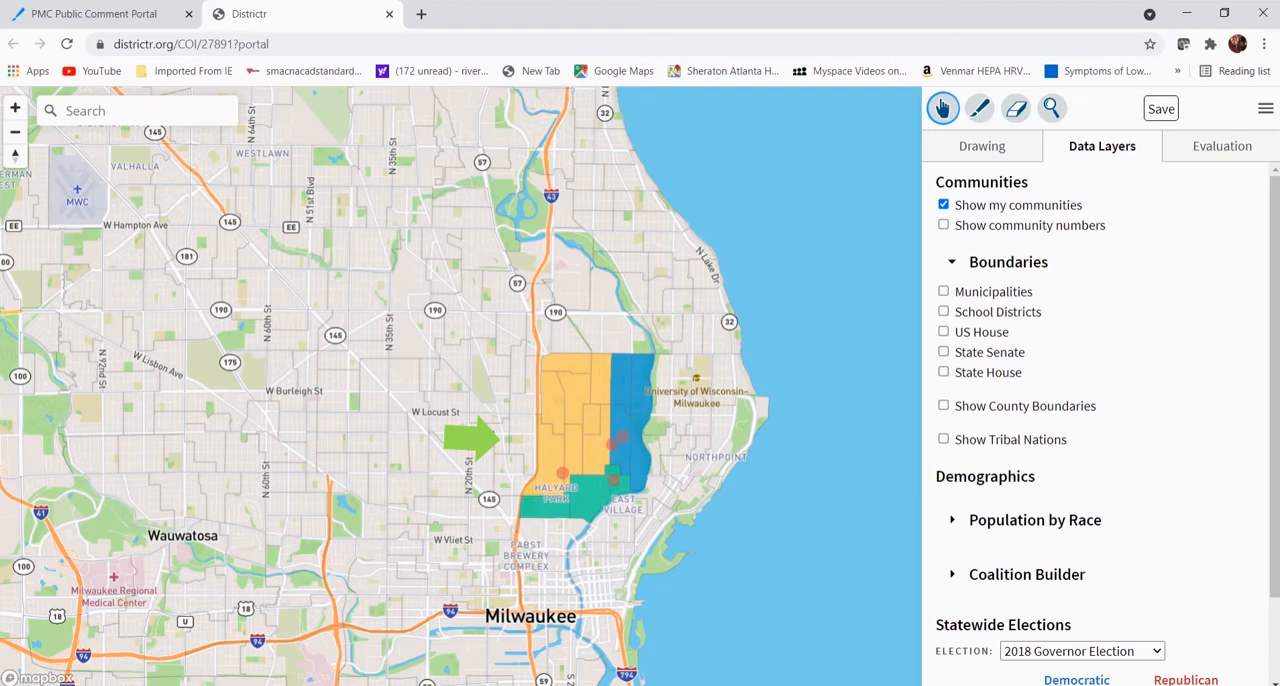
left_click(1219, 150)
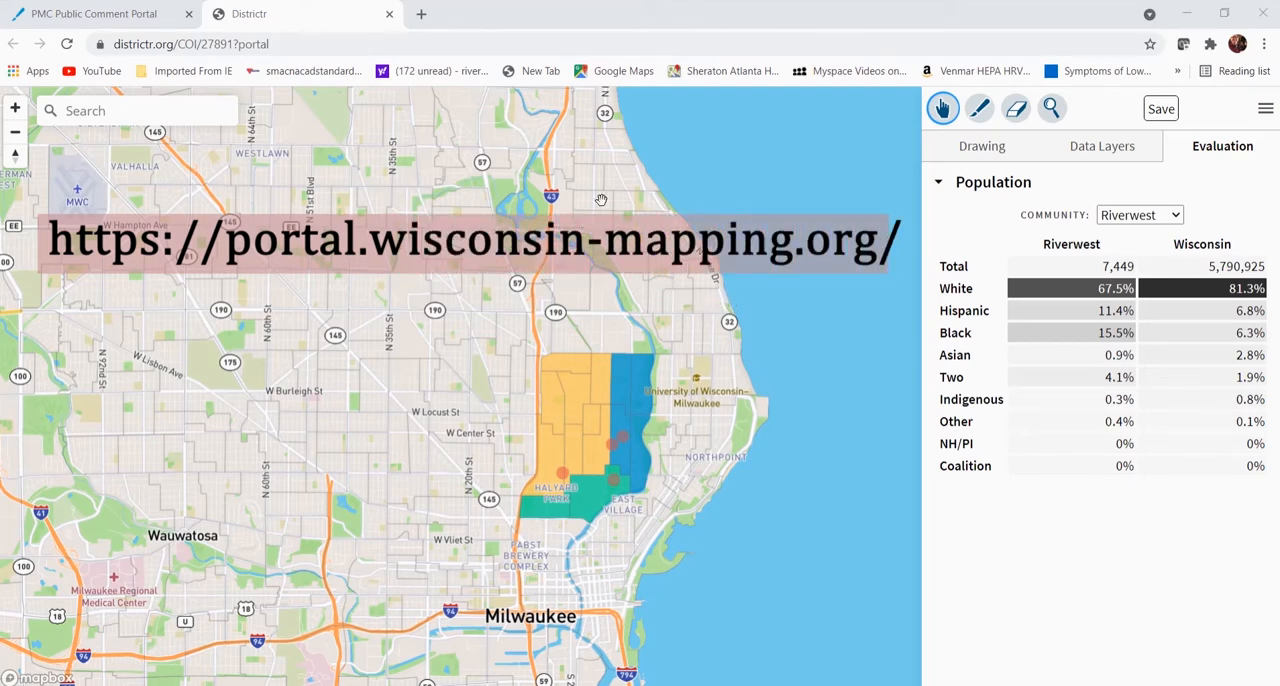
left_click(421, 15)
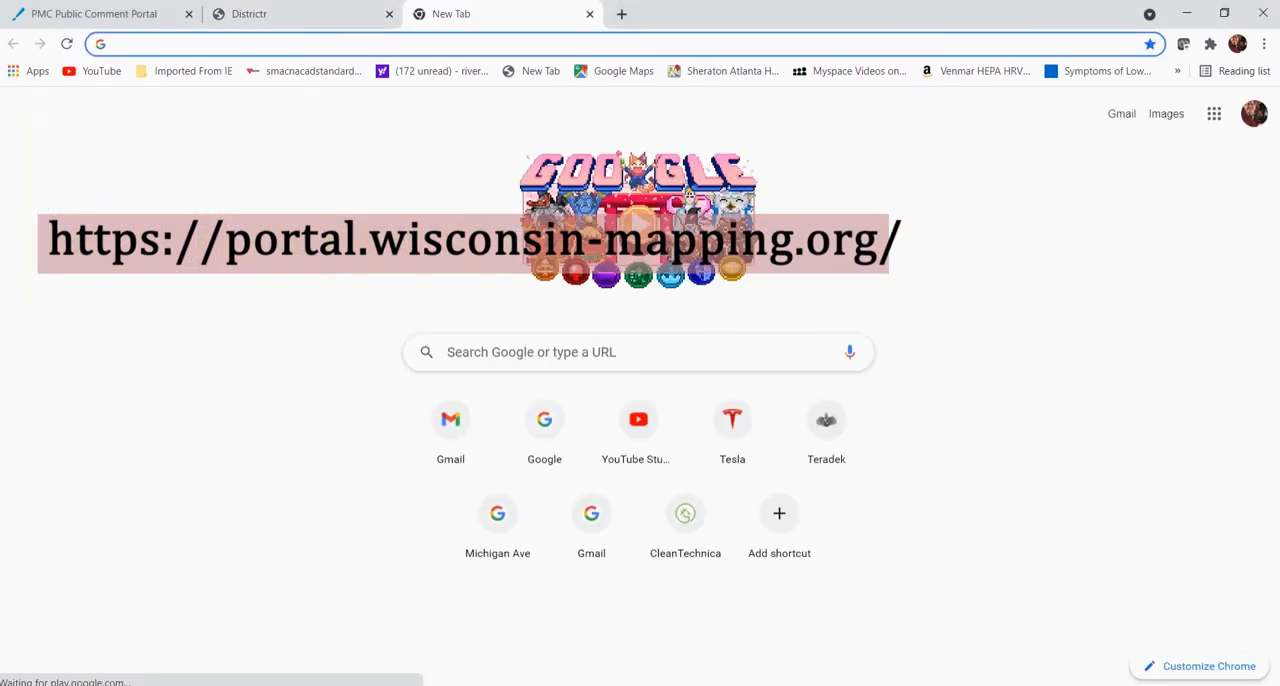
left_click(147, 45)
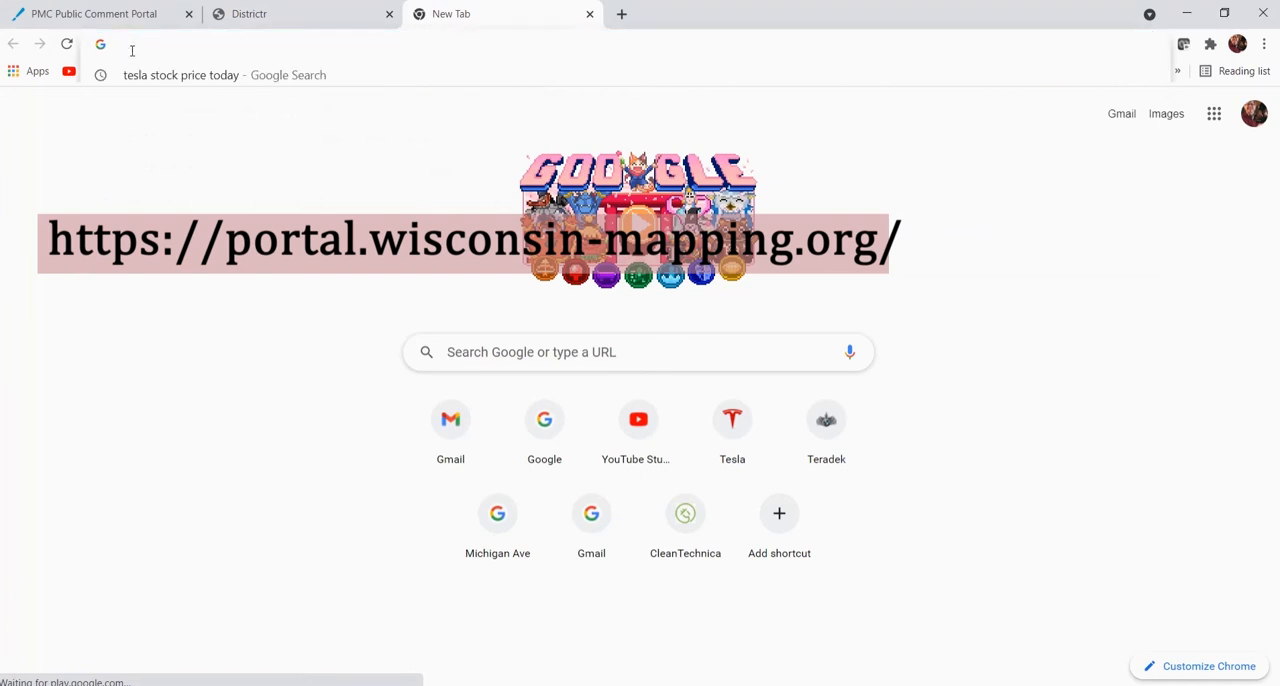
type("https://portal.wisconsin-mapping.org/")
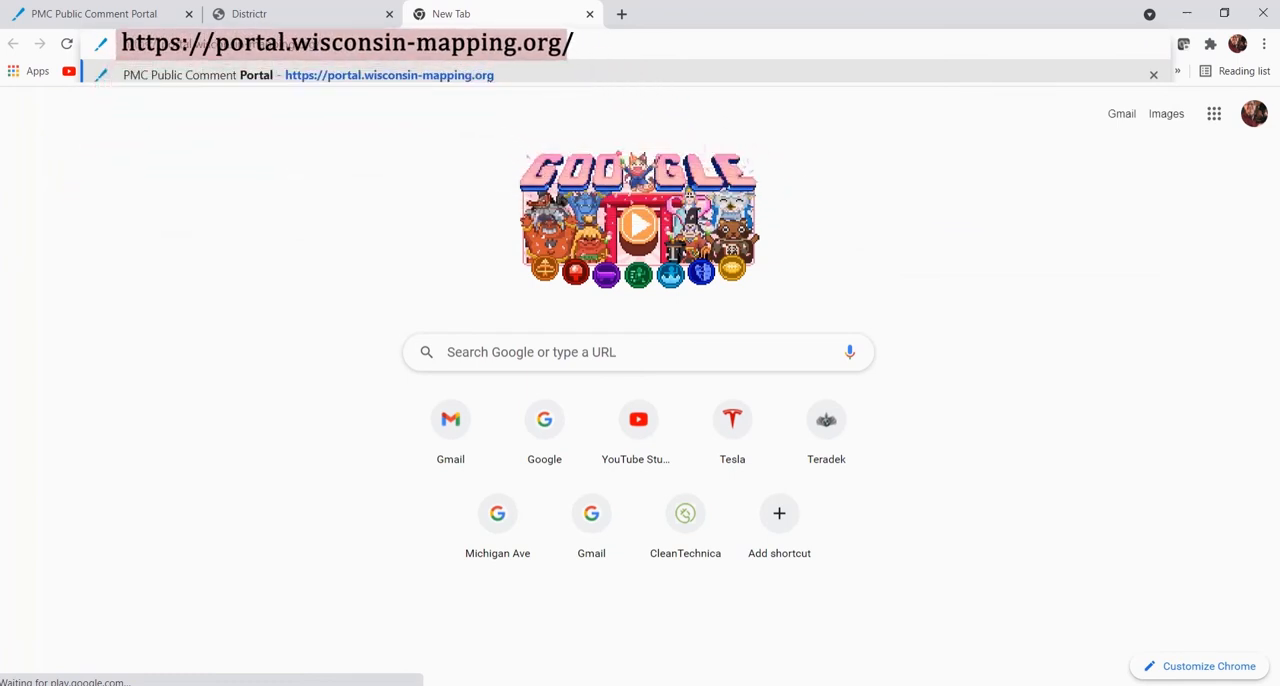
left_click(527, 77)
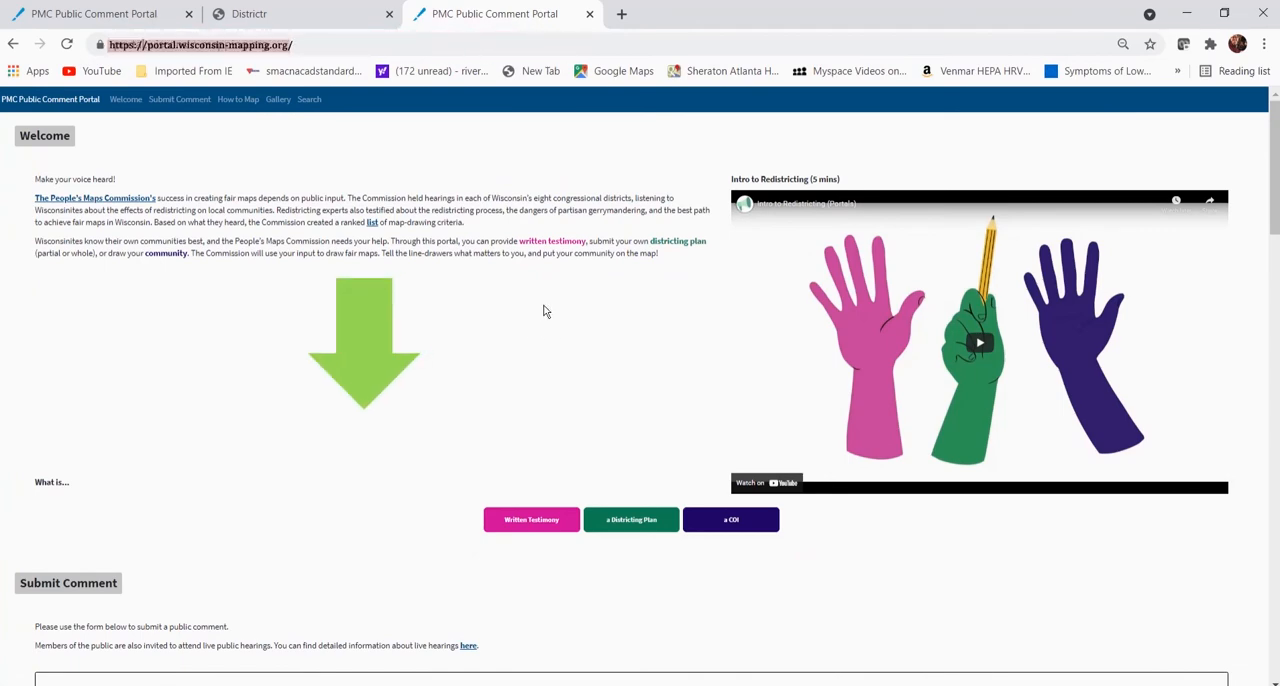
scroll(541, 300, "down", 5)
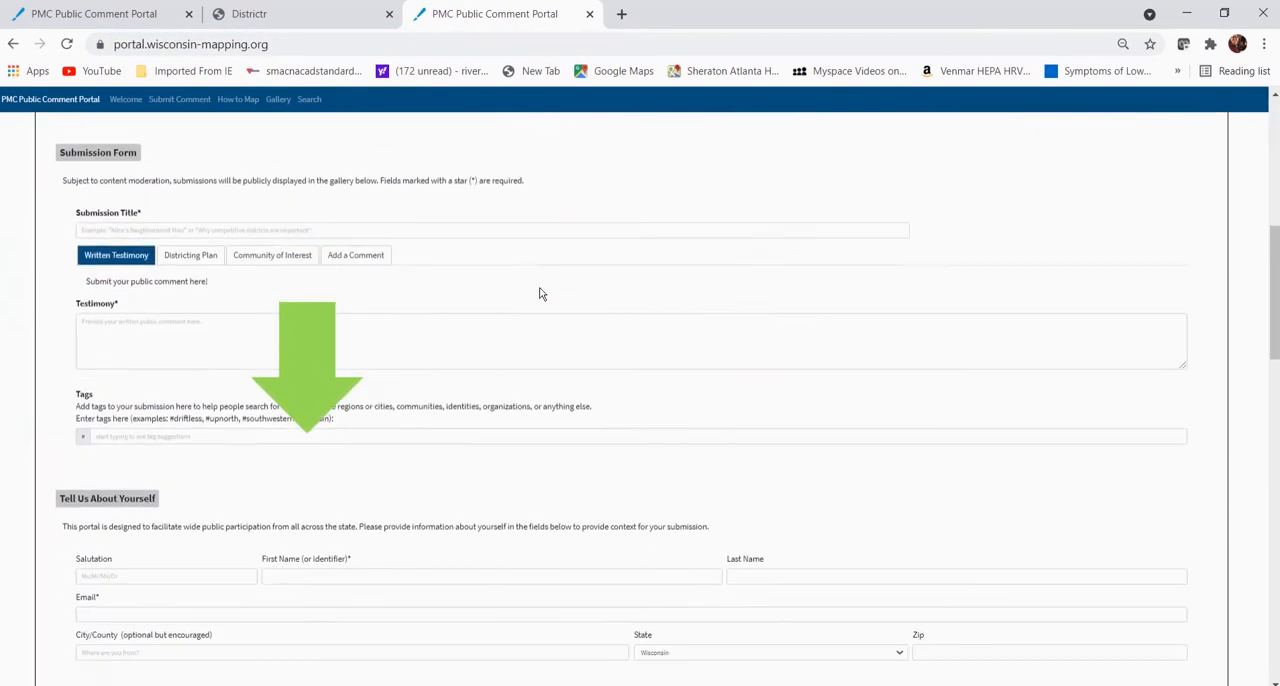
scroll(539, 293, "down", 10)
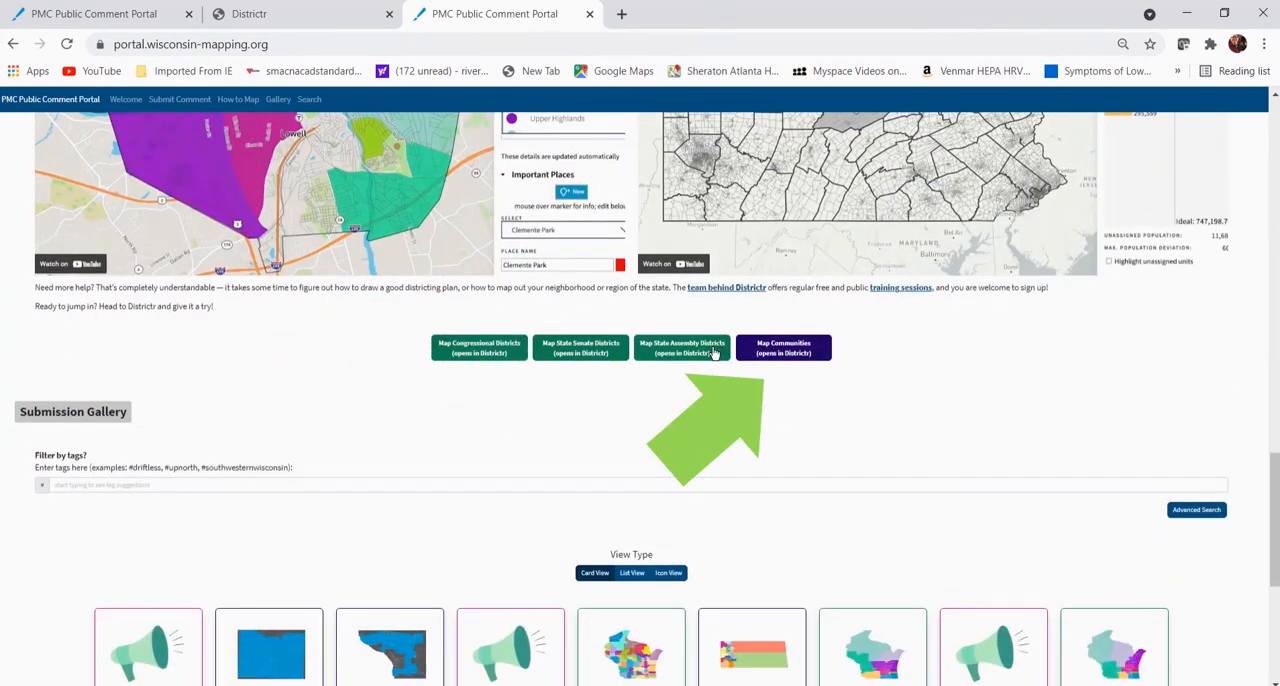
left_click(793, 350)
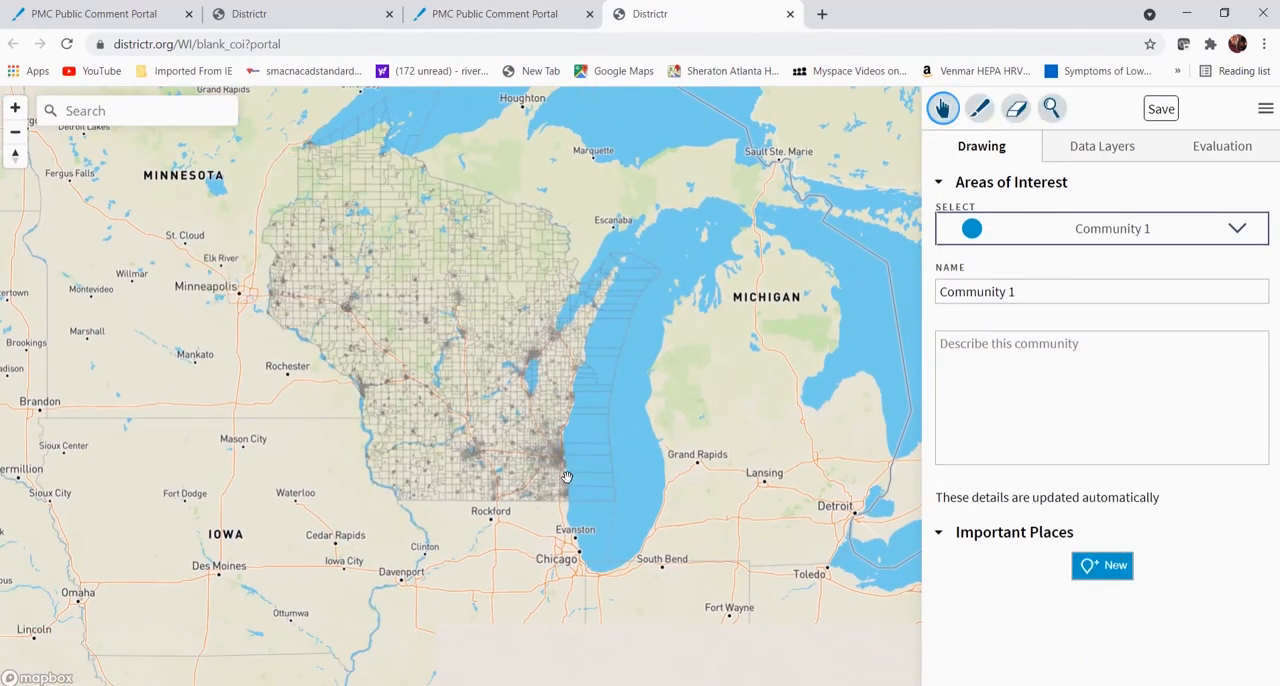
- Paint Community 1 with brush size 1 over the Milwaukee area between I-43 and the Milwaukee River, down to Halyard Park
scroll(582, 472, "up", 2)
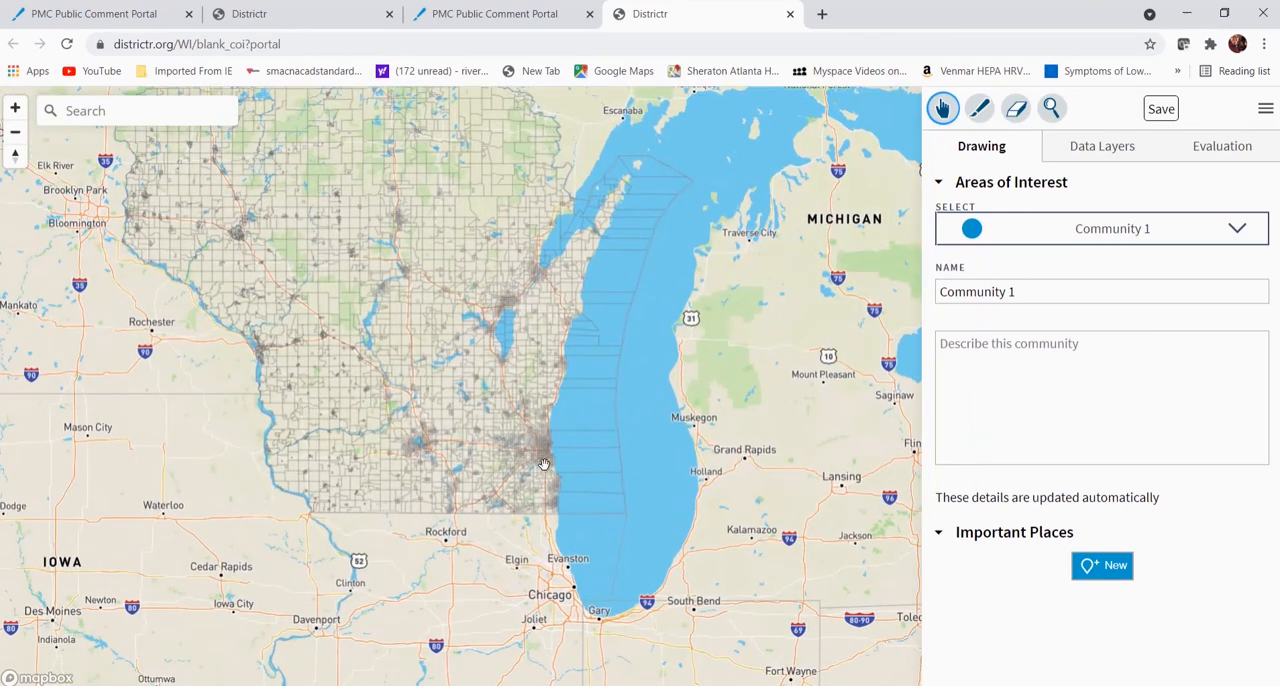
scroll(500, 455, "up", 2)
left_click_drag(508, 428, 508, 482)
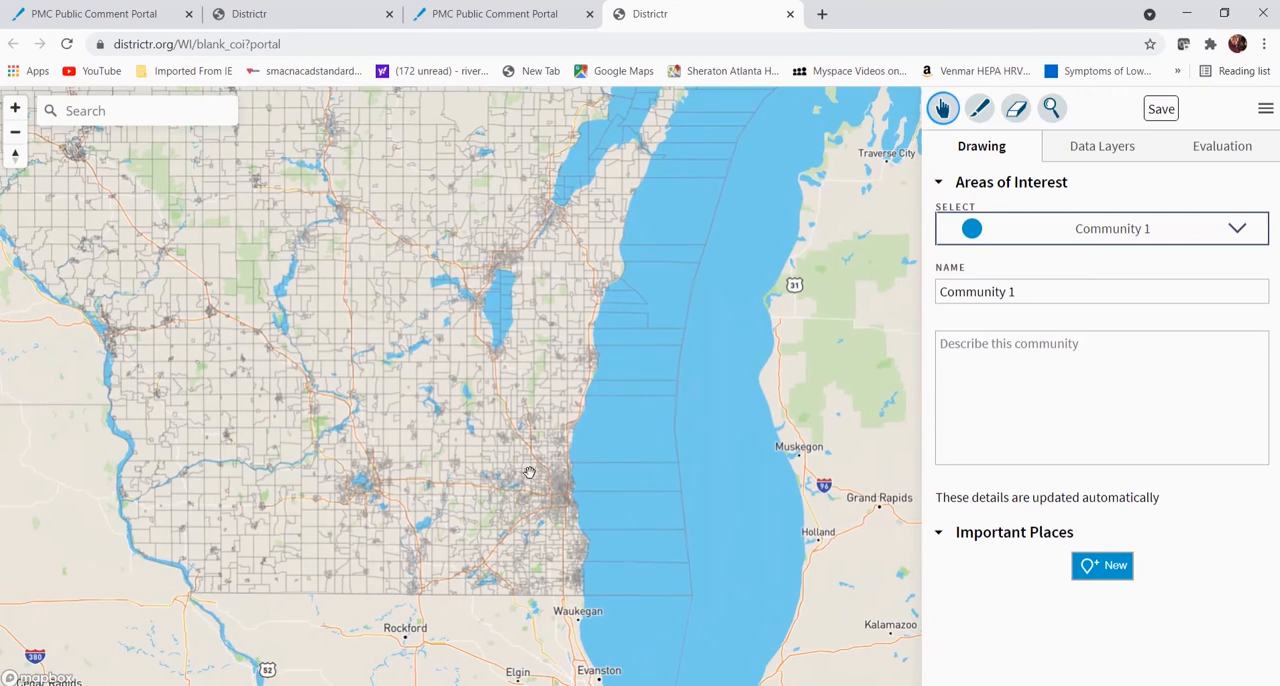
scroll(528, 471, "up", 2)
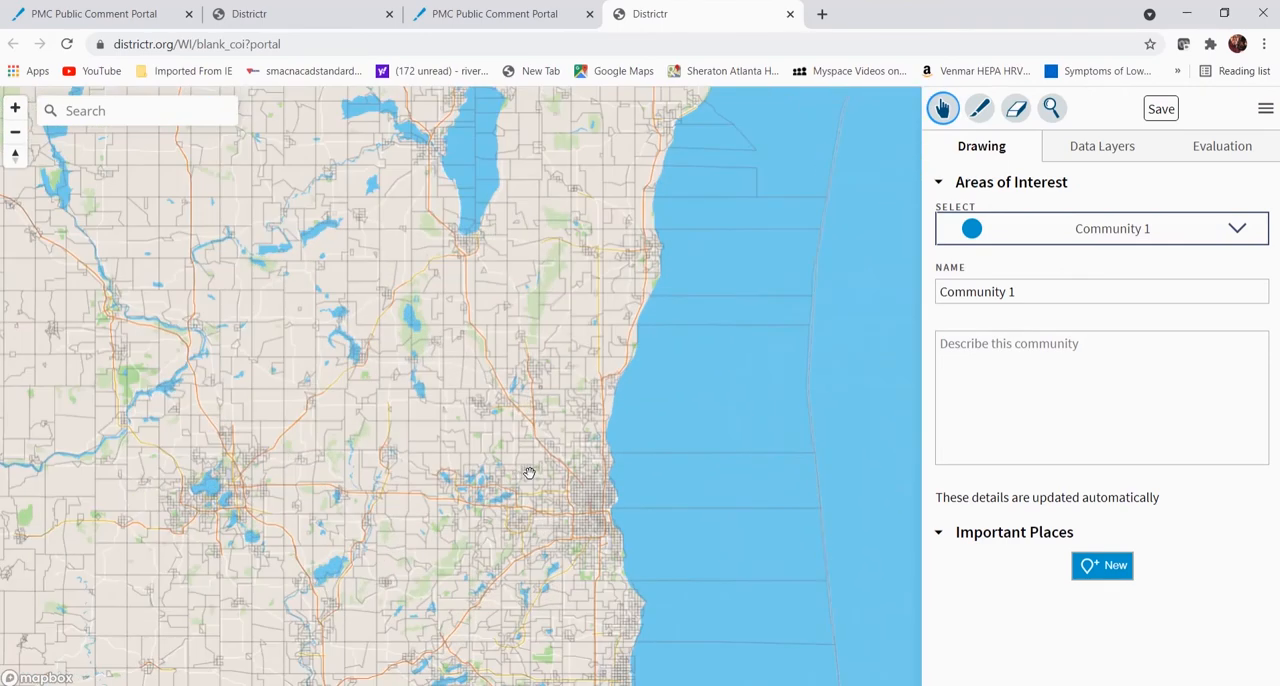
scroll(528, 472, "up", 4)
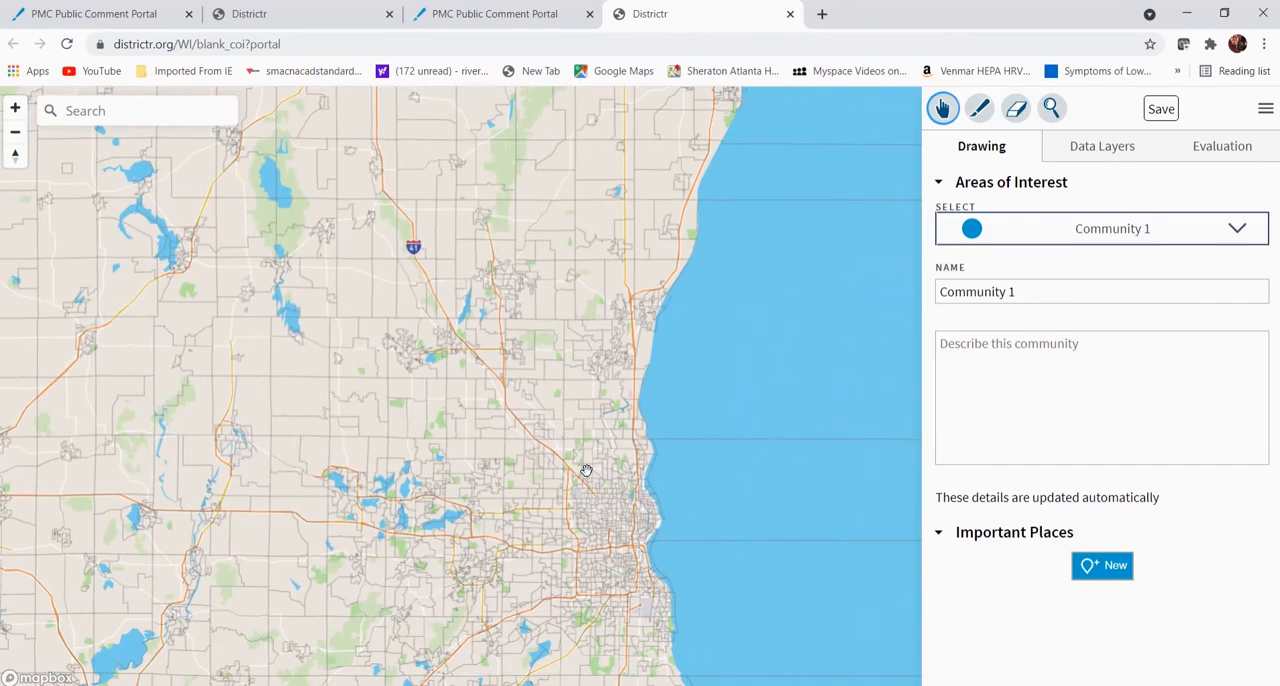
scroll(645, 455, "up", 3)
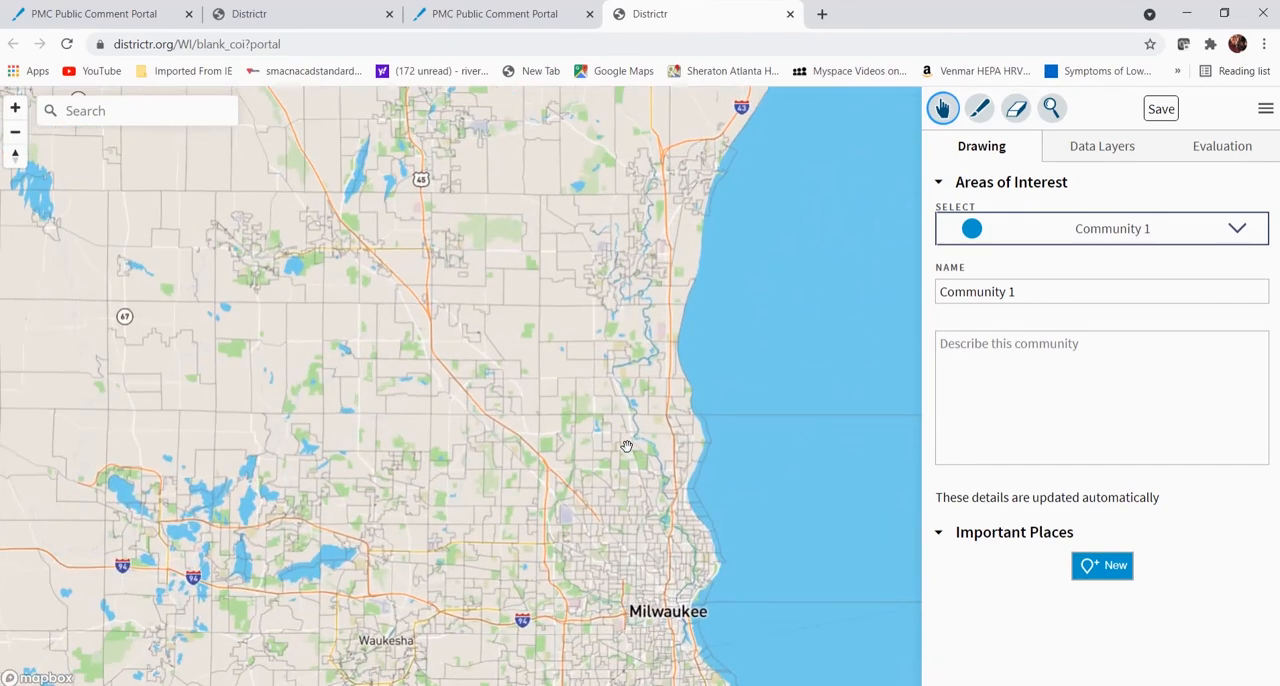
left_click_drag(658, 341, 569, 142)
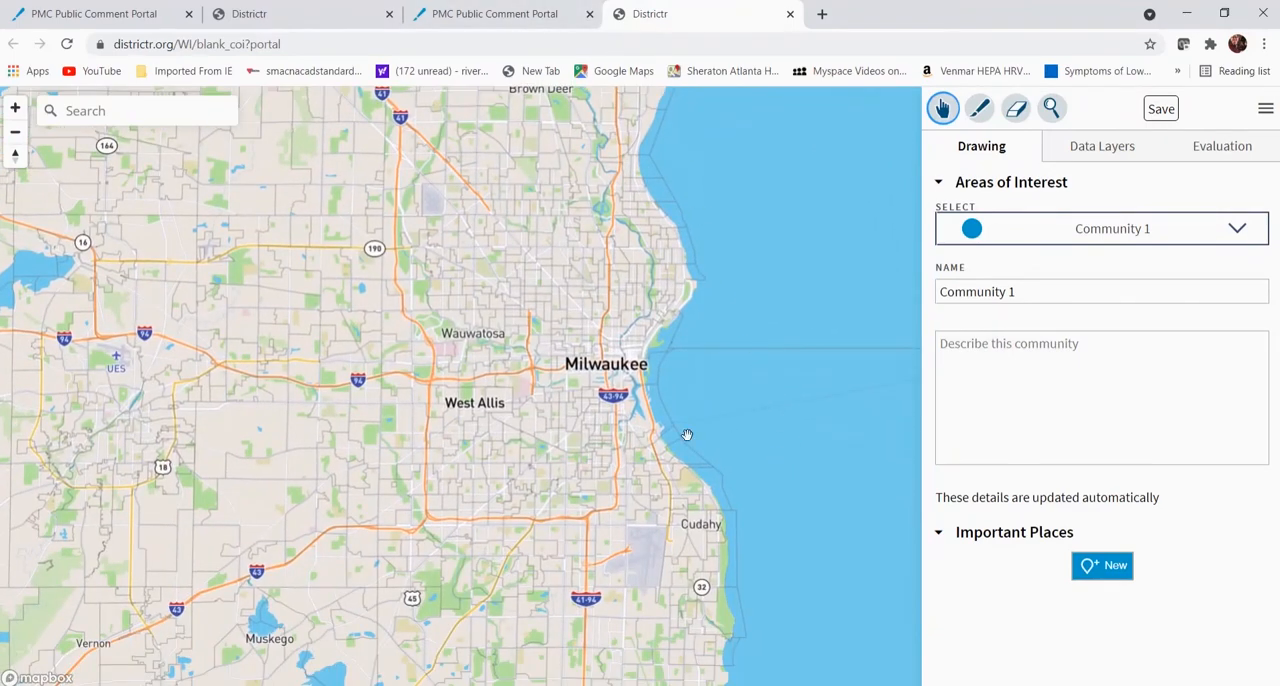
scroll(626, 414, "up", 1)
scroll(626, 414, "up", 2)
left_click_drag(540, 395, 552, 526)
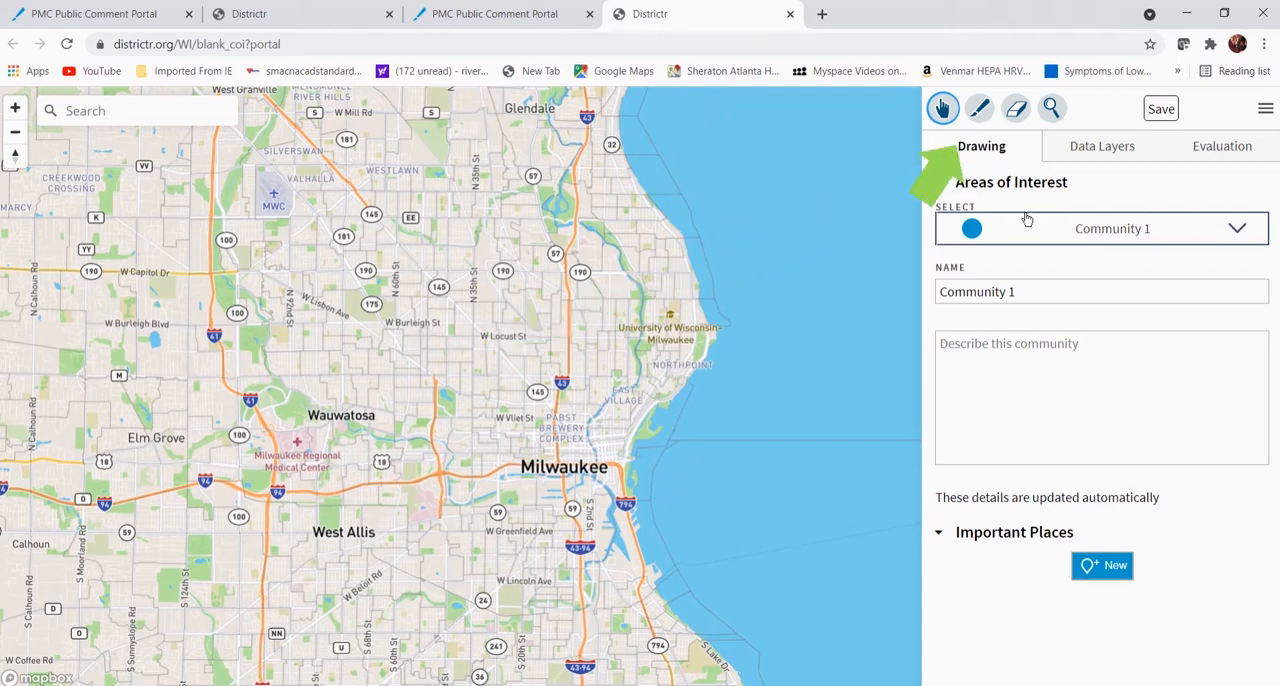
left_click(980, 109)
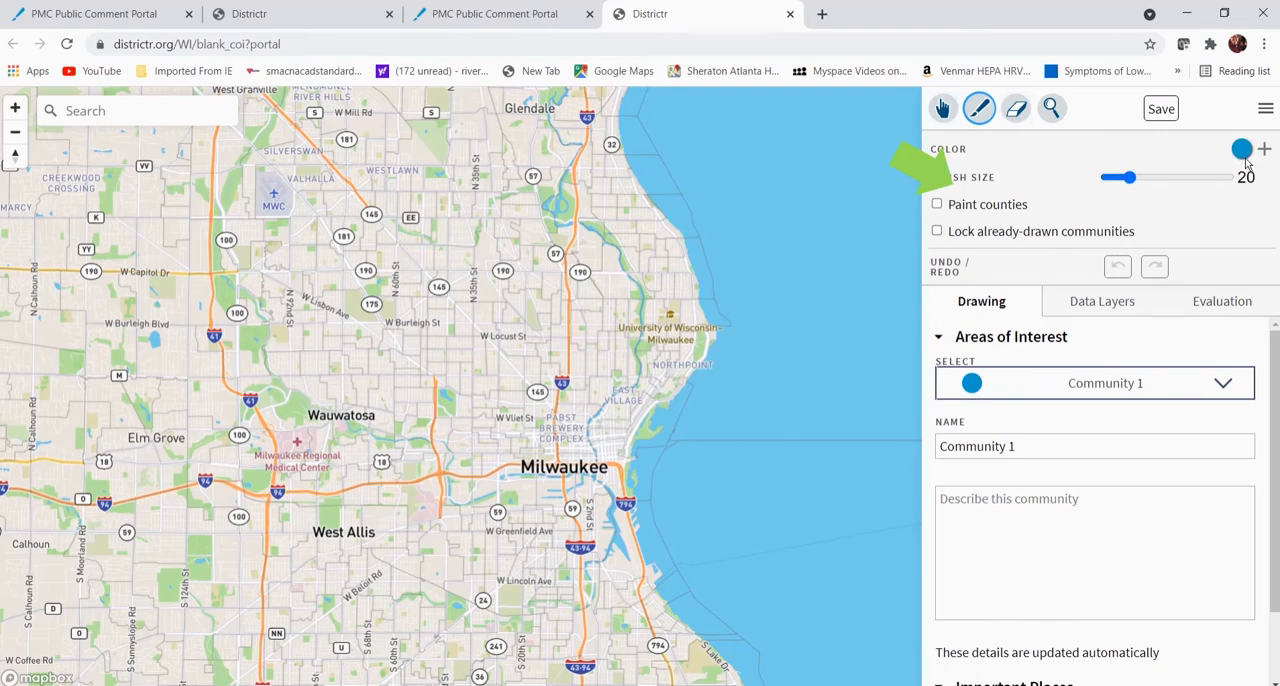
left_click_drag(1130, 177, 1087, 188)
mouse_move(630, 380)
left_mouse_down()
mouse_move(612, 356)
mouse_move(578, 380)
mouse_move(574, 318)
mouse_move(586, 338)
mouse_move(633, 318)
mouse_move(586, 306)
mouse_move(603, 366)
mouse_move(577, 399)
left_mouse_up()
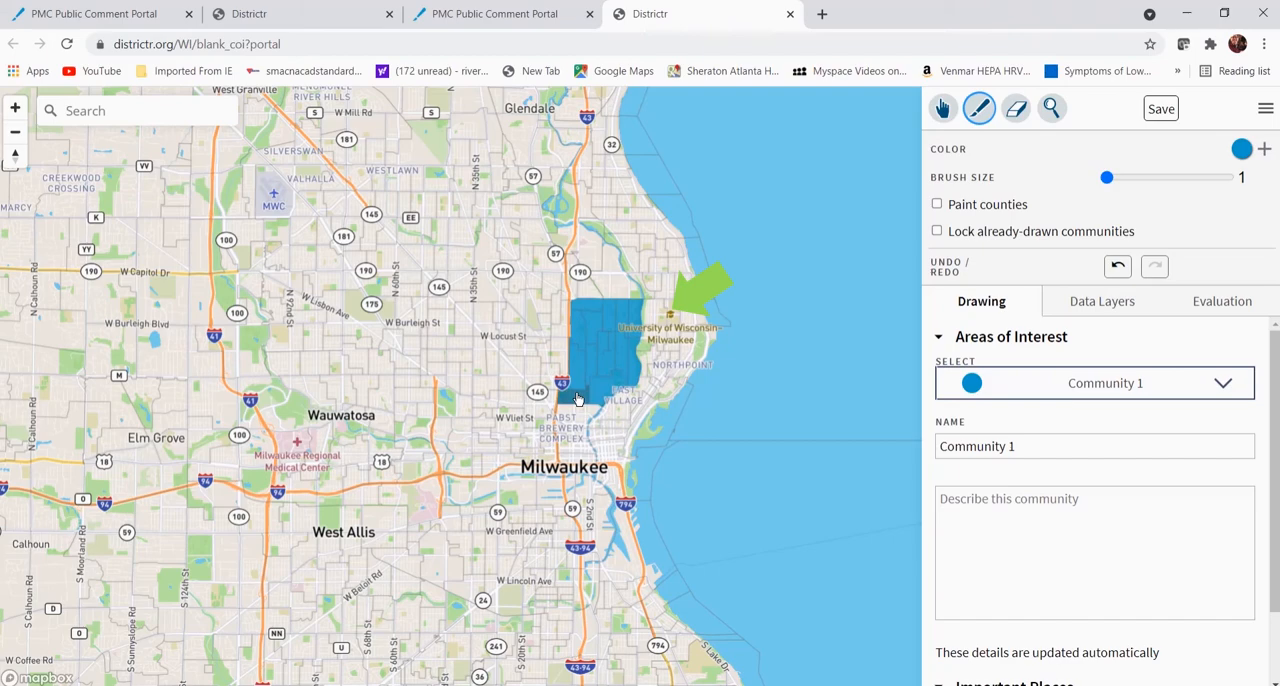
- Switch back to the Pan tool and examine the painted area and its population evaluation for Community 1
left_click(942, 108)
scroll(495, 414, "up", 3)
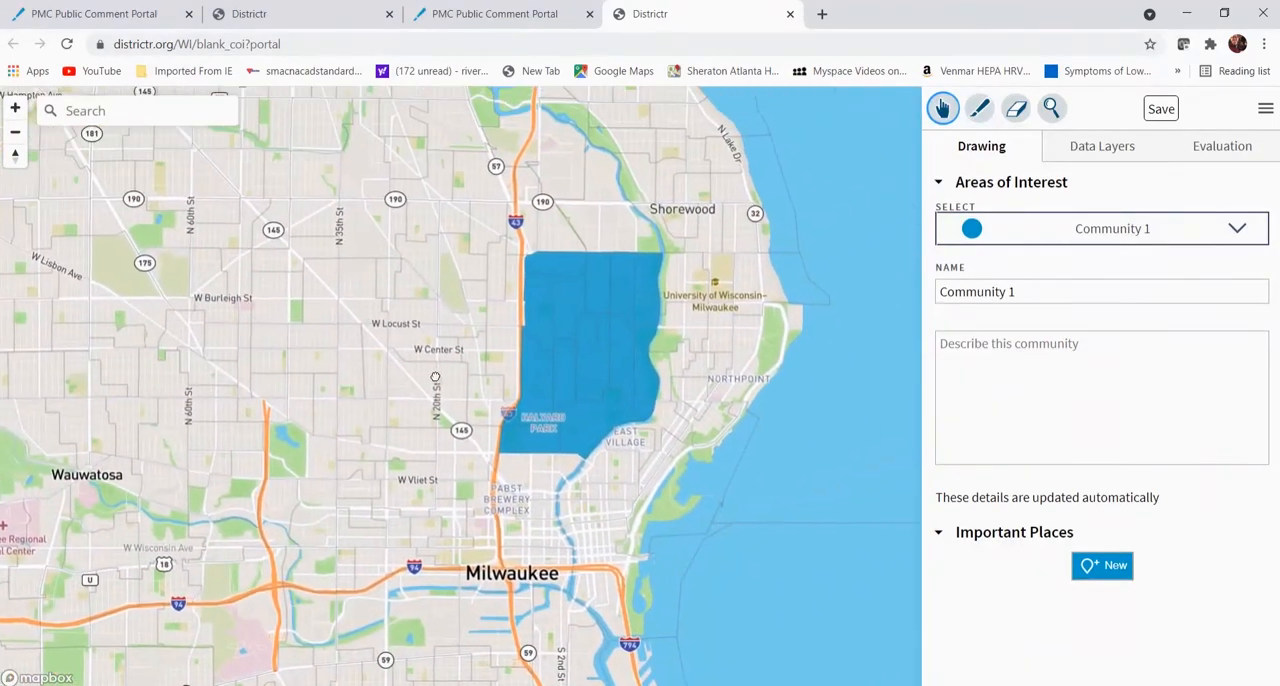
left_click_drag(435, 377, 335, 429)
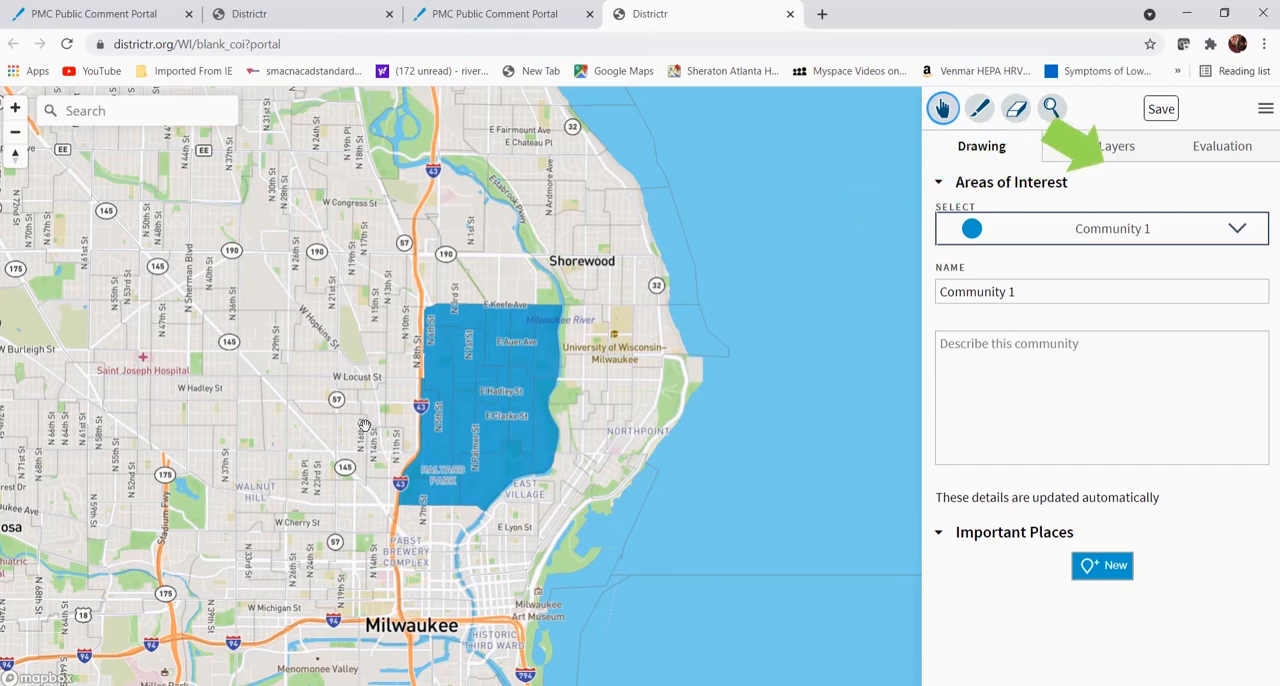
left_click(1215, 147)
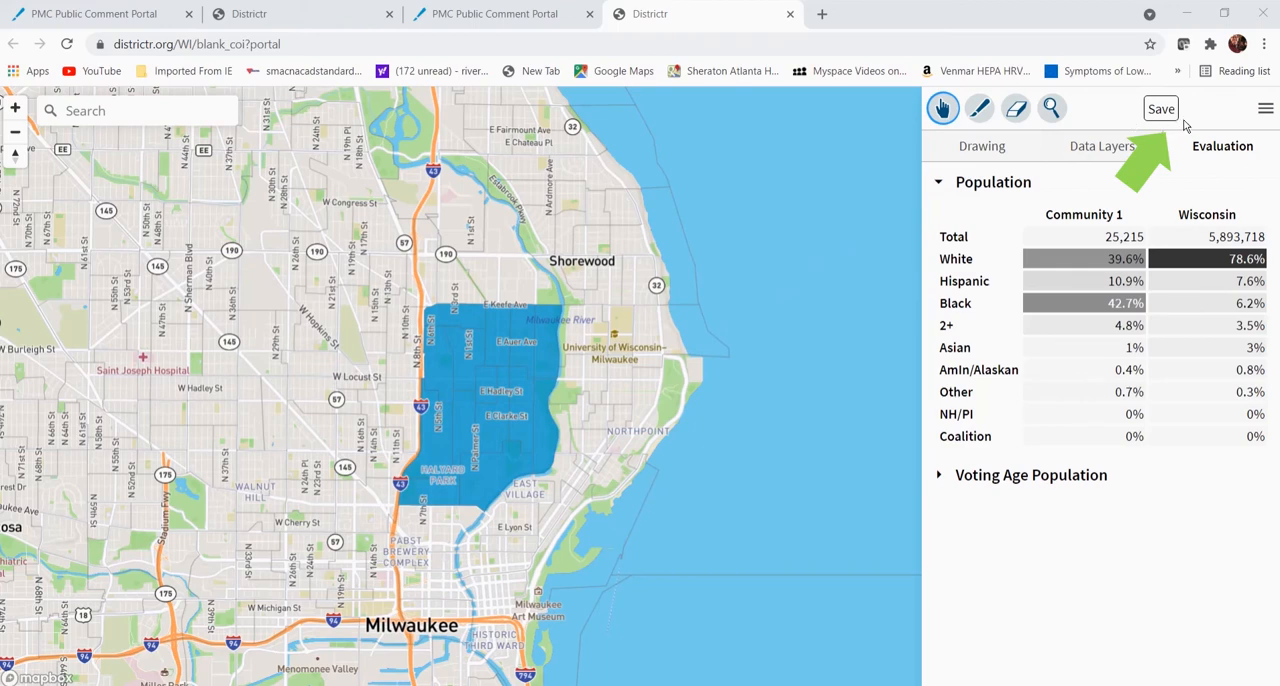
- Export the assignment file as CSV (blocks), save it as block-assignment-be42cffd.csv, and dismiss the download notice
left_click(1266, 110)
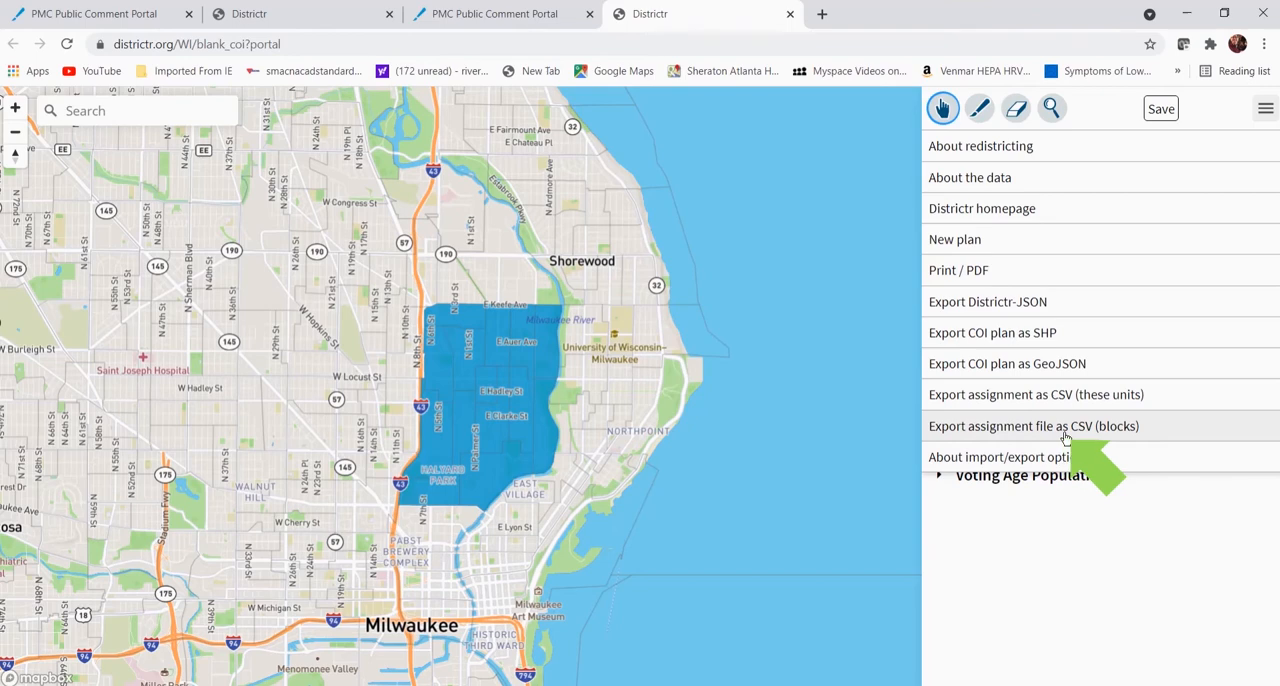
left_click(1155, 430)
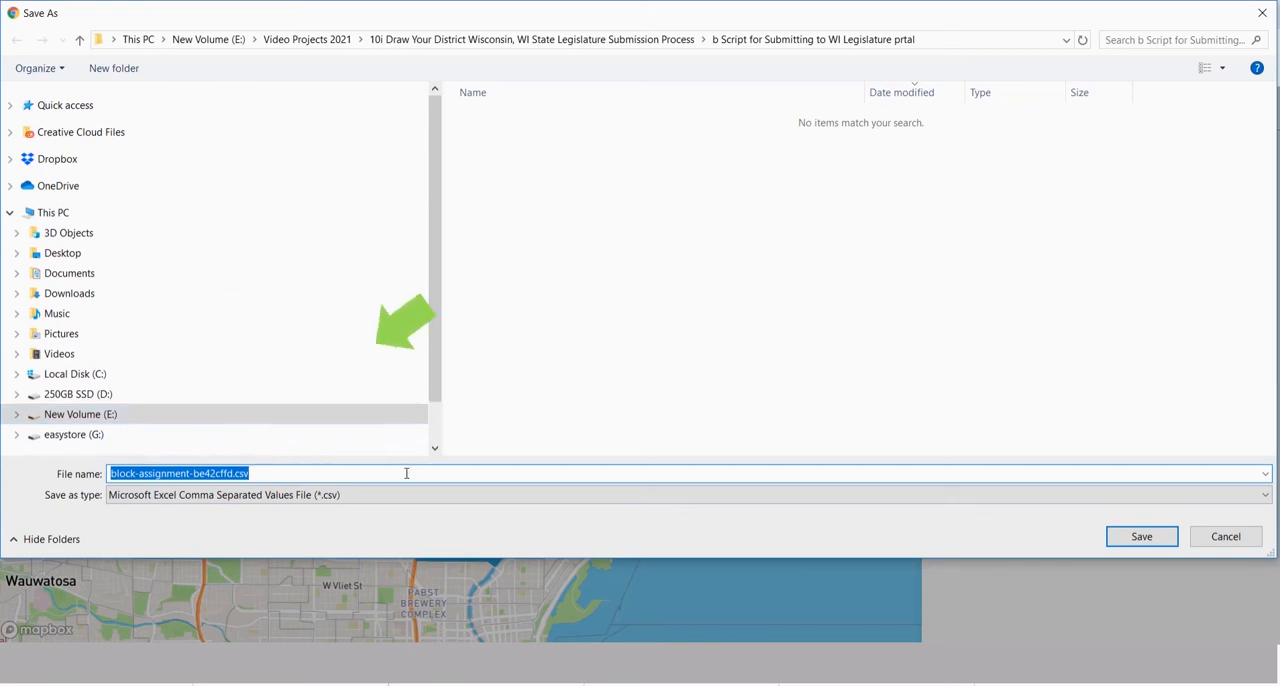
left_click(1145, 537)
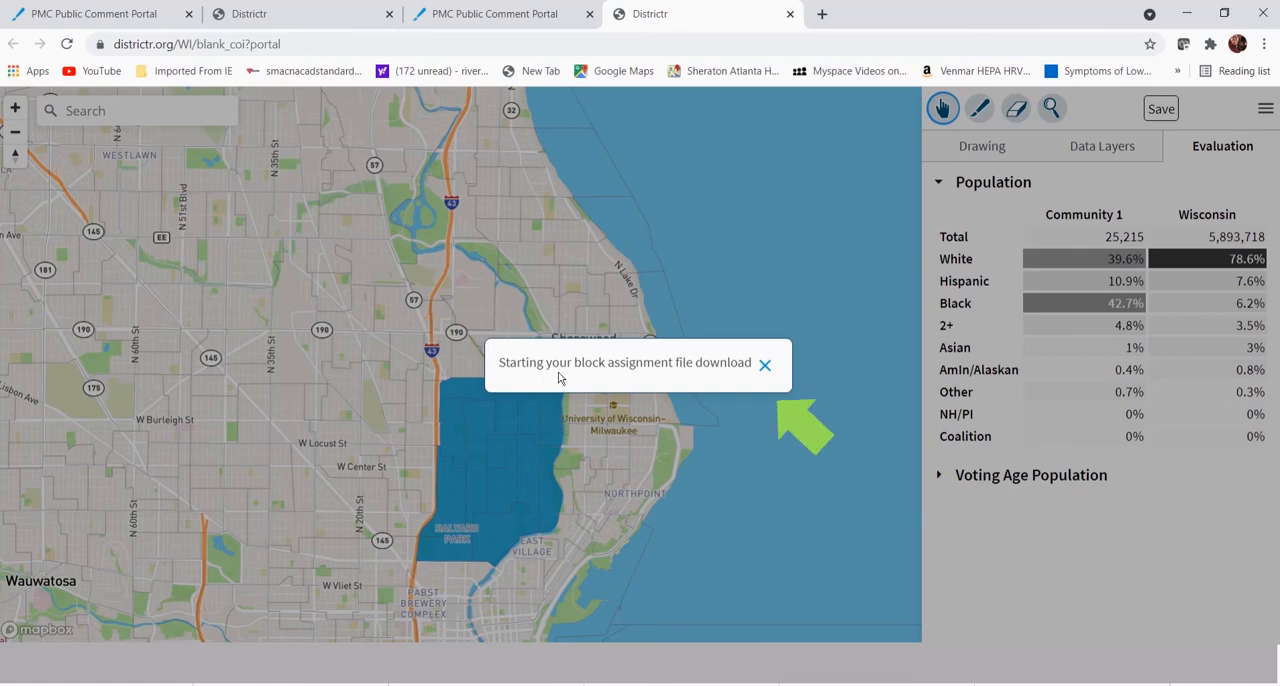
left_click(765, 365)
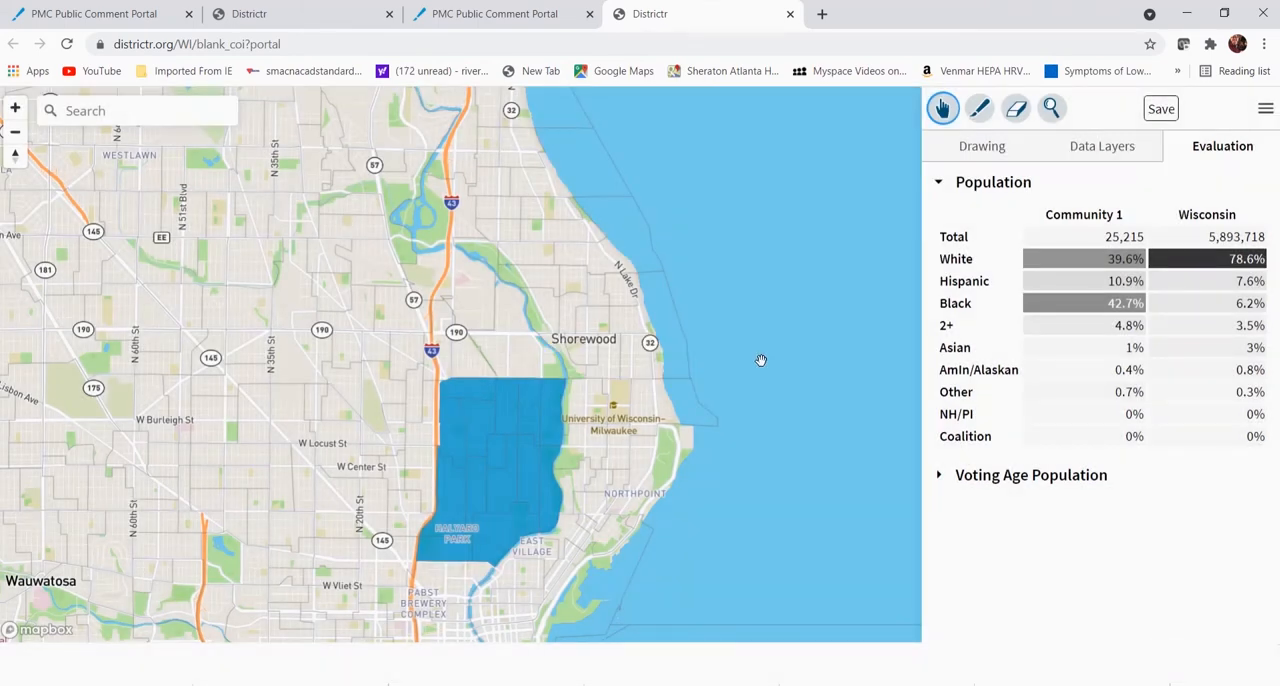